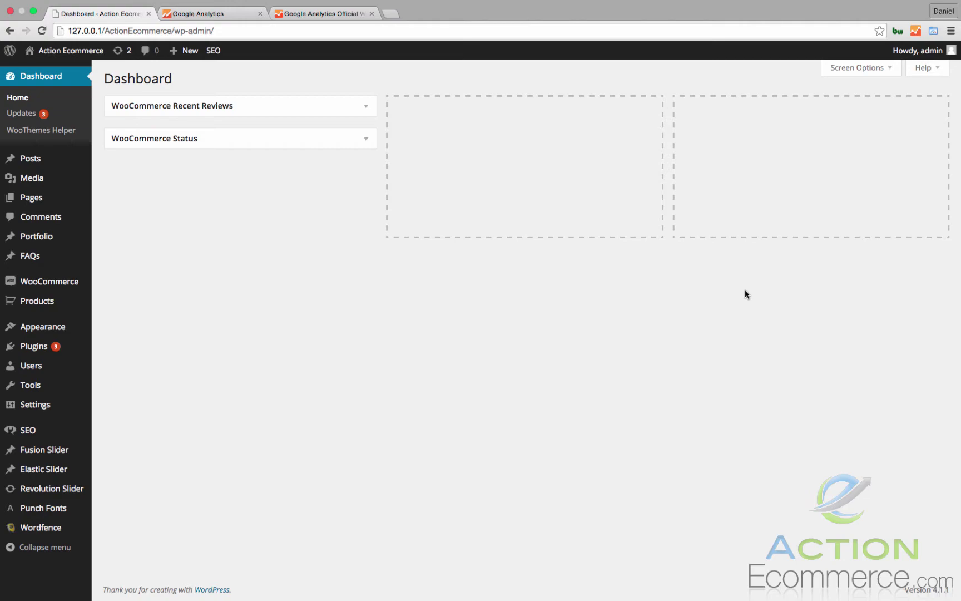
- Bring up the google.com/analytics homepage from the WordPress store dashboard
click(325, 13)
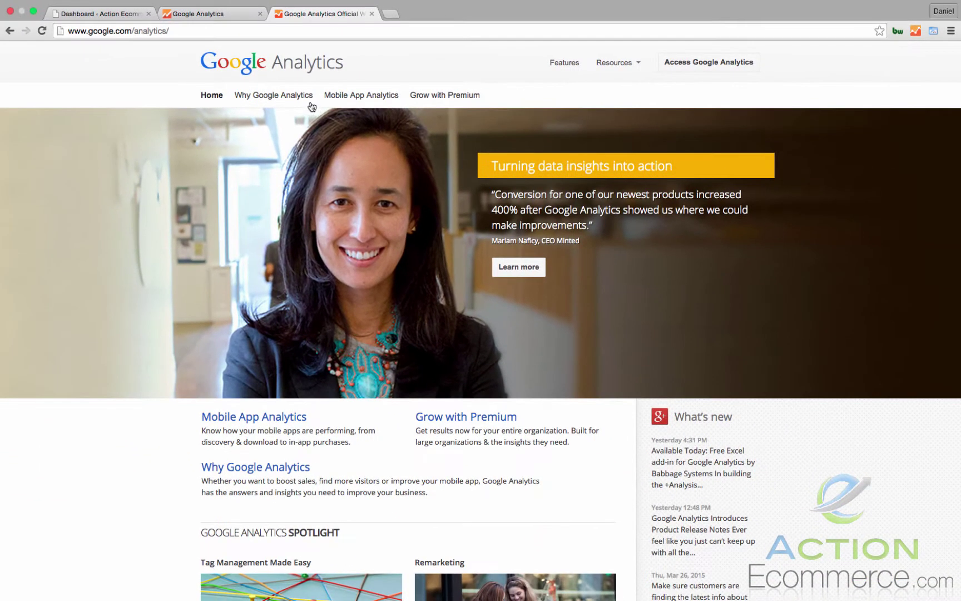
- Go to the Gamerzicon property's Tracking Code page in Google Analytics admin
click(212, 13)
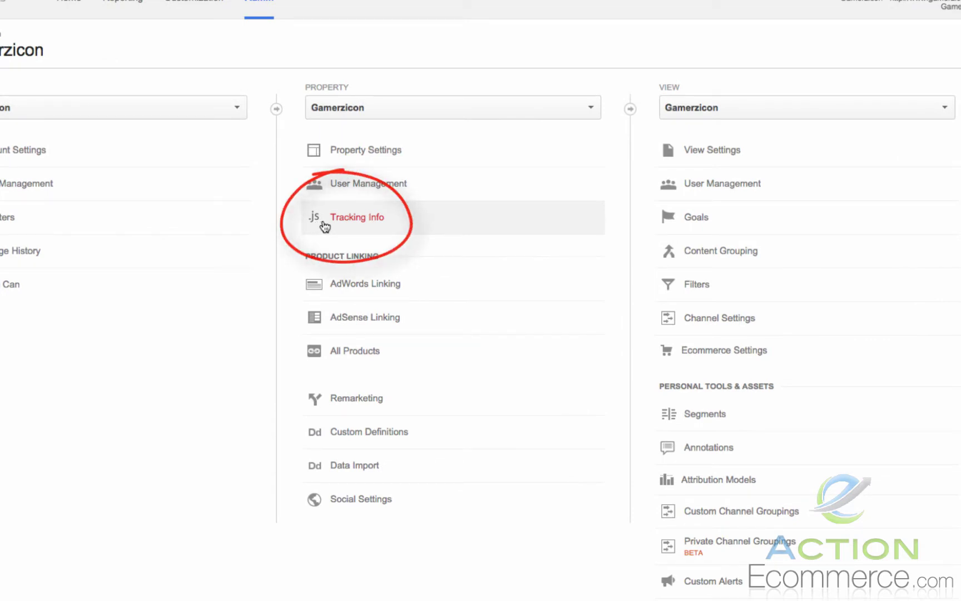
click(325, 225)
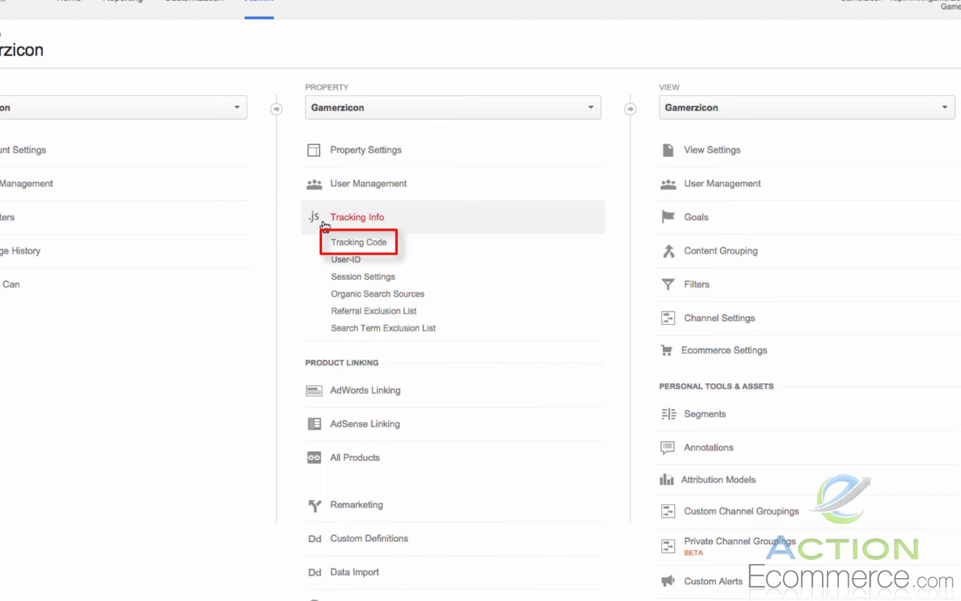
click(344, 244)
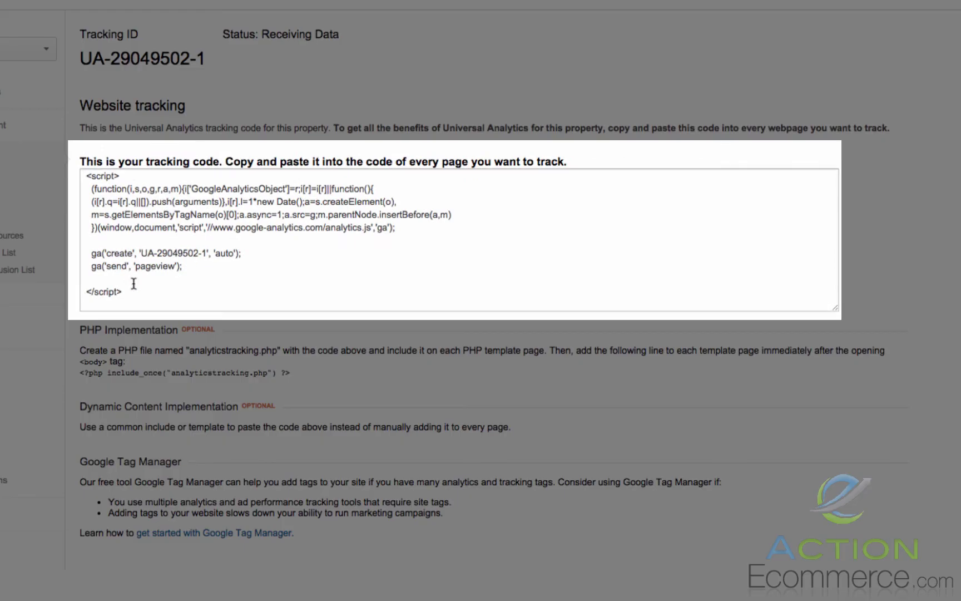
- Select and copy the full tracking script
drag(128, 291, 83, 171)
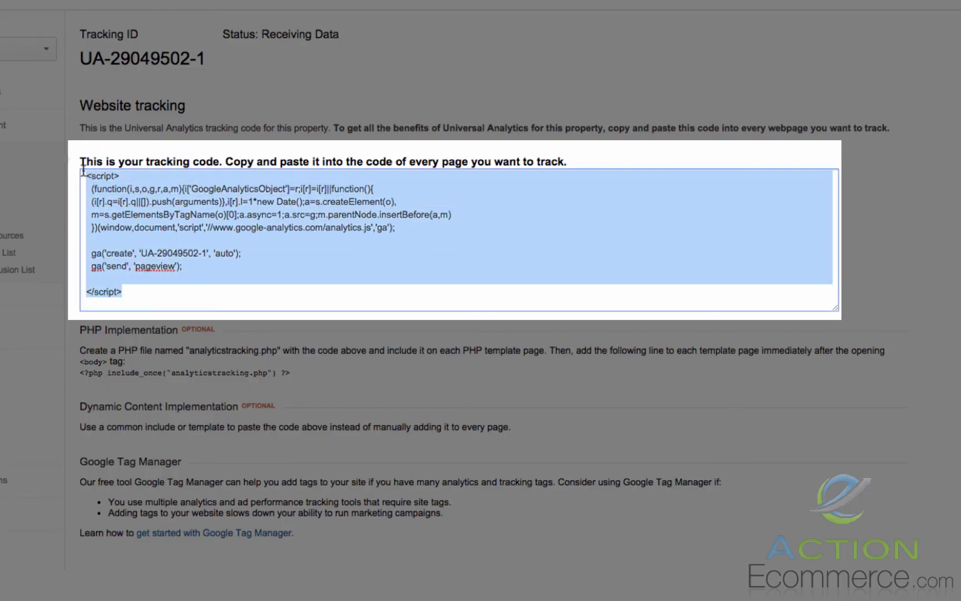
key(super+c)
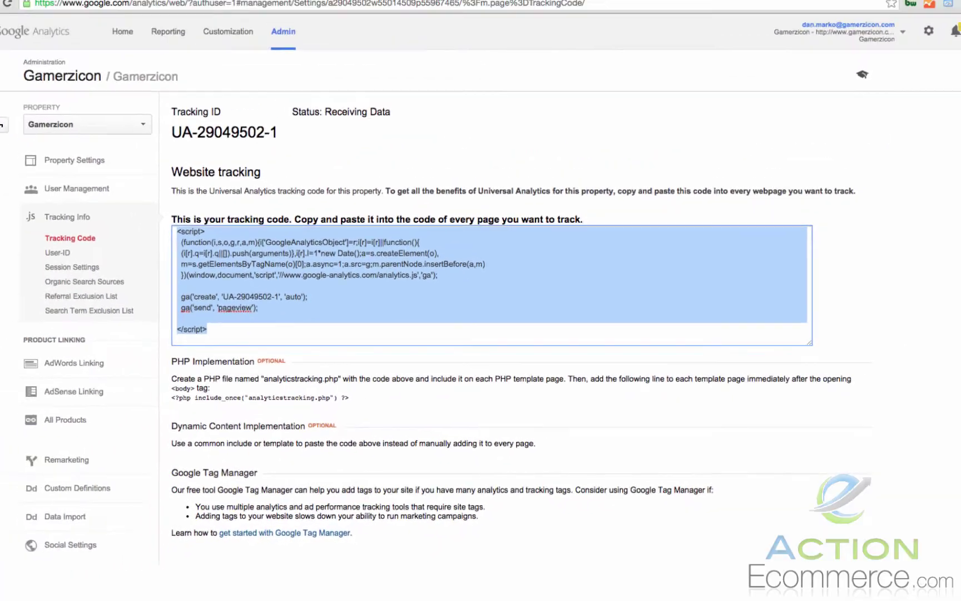
- Go from the WordPress dashboard to Appearance > Theme Options for Avada
click(99, 13)
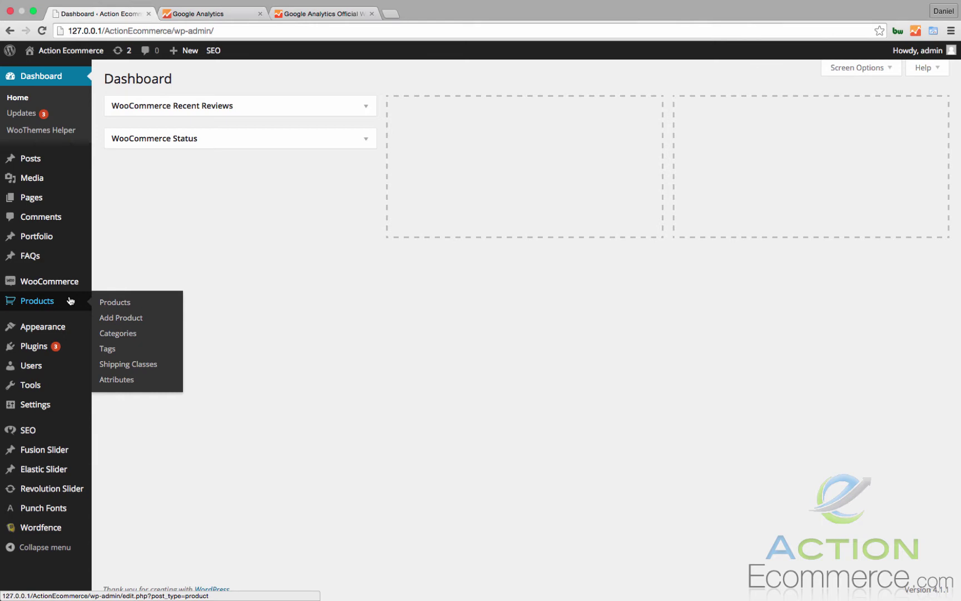
mouse_move(54, 332)
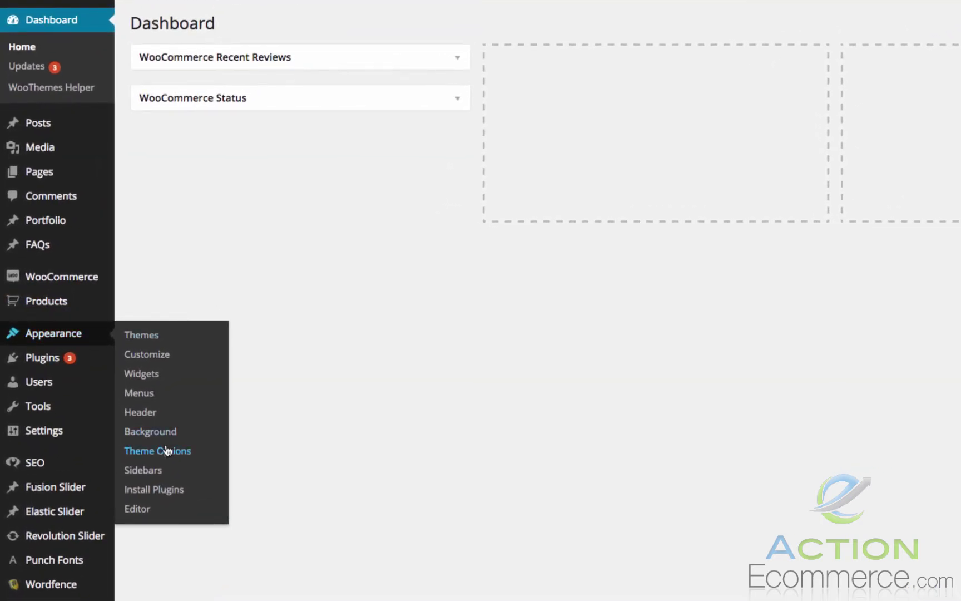
click(167, 451)
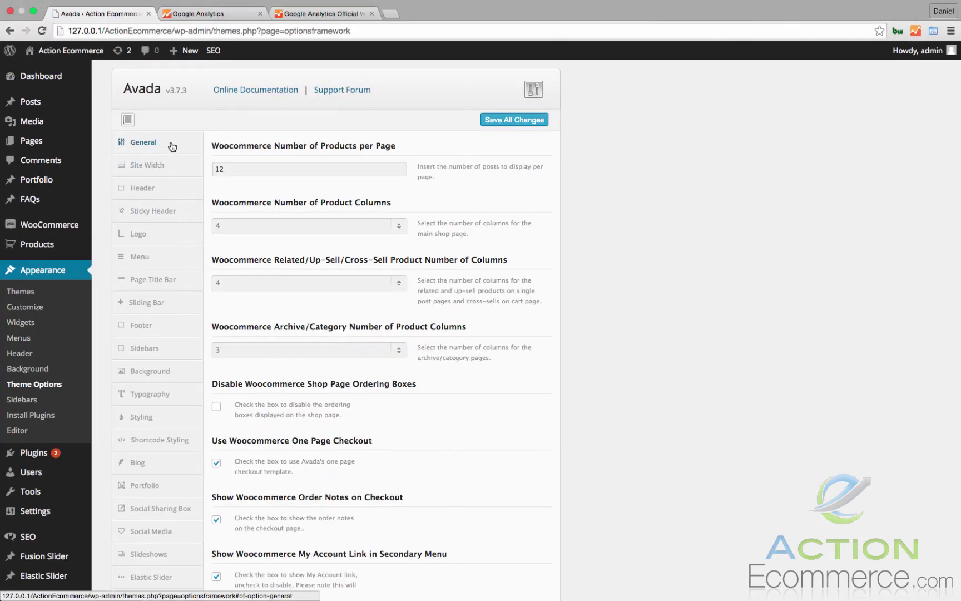
- Paste the copied script into the Tracking Code field on Avada's General tab
click(143, 141)
scroll(361, 331, down, 3)
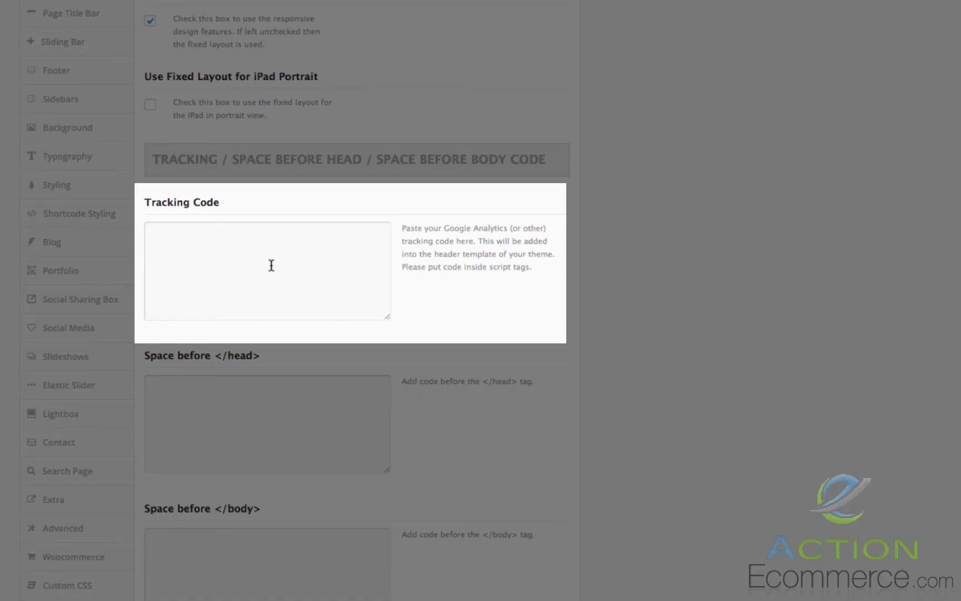
click(272, 265)
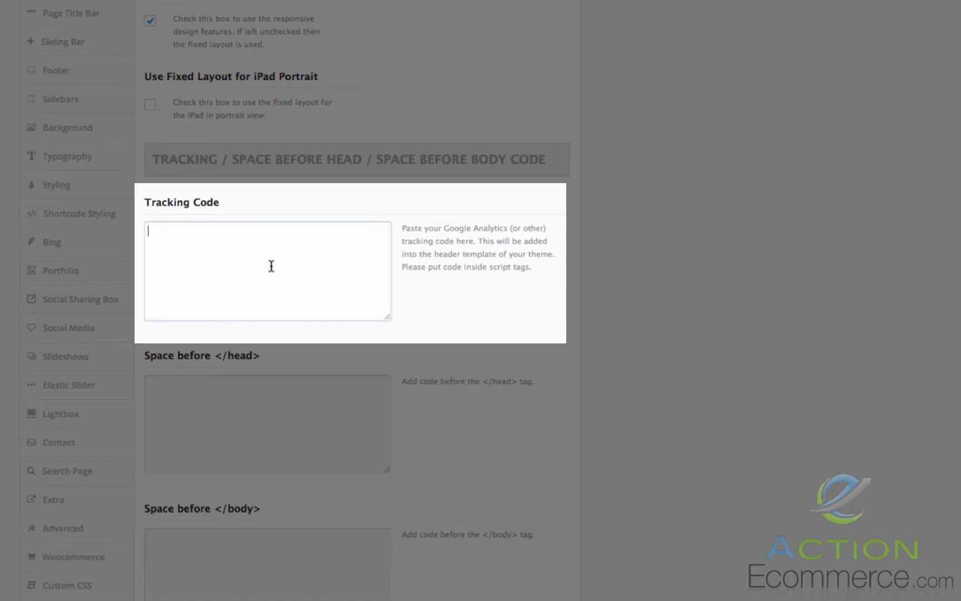
key(ctrl+v)
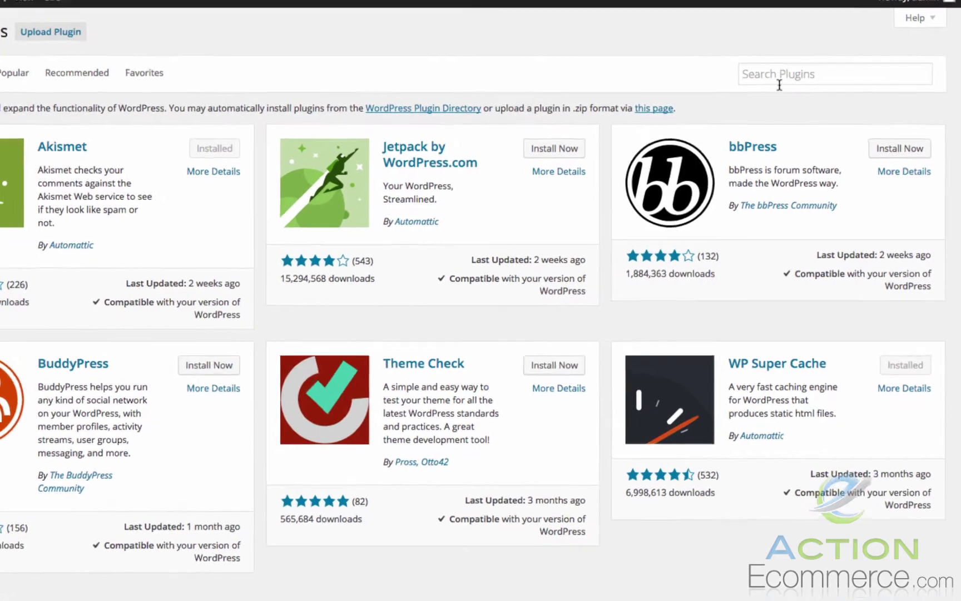
- Search Add Plugins for "google analytics"
click(855, 109)
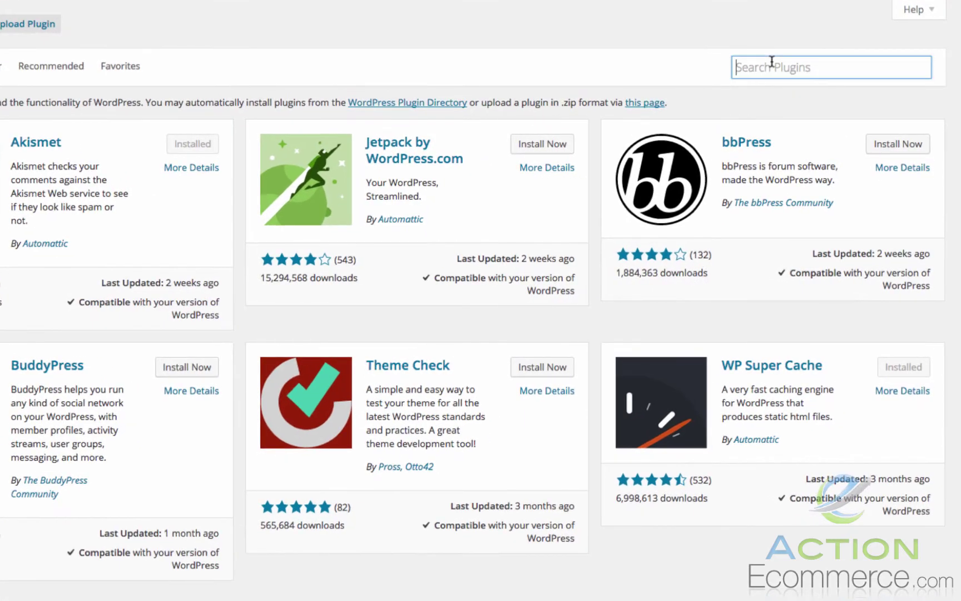
text(google ana)
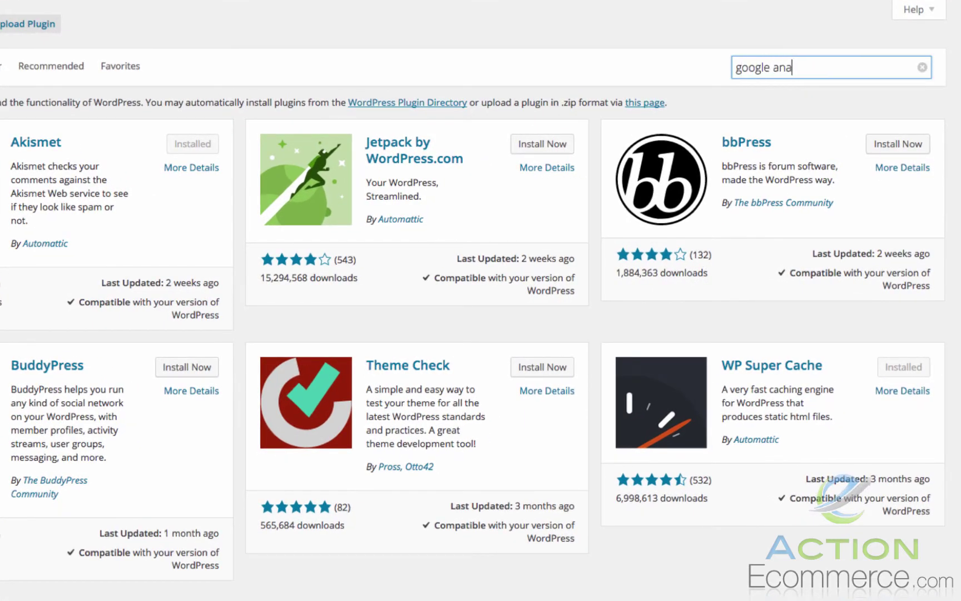
text(lytics)
key(Return)
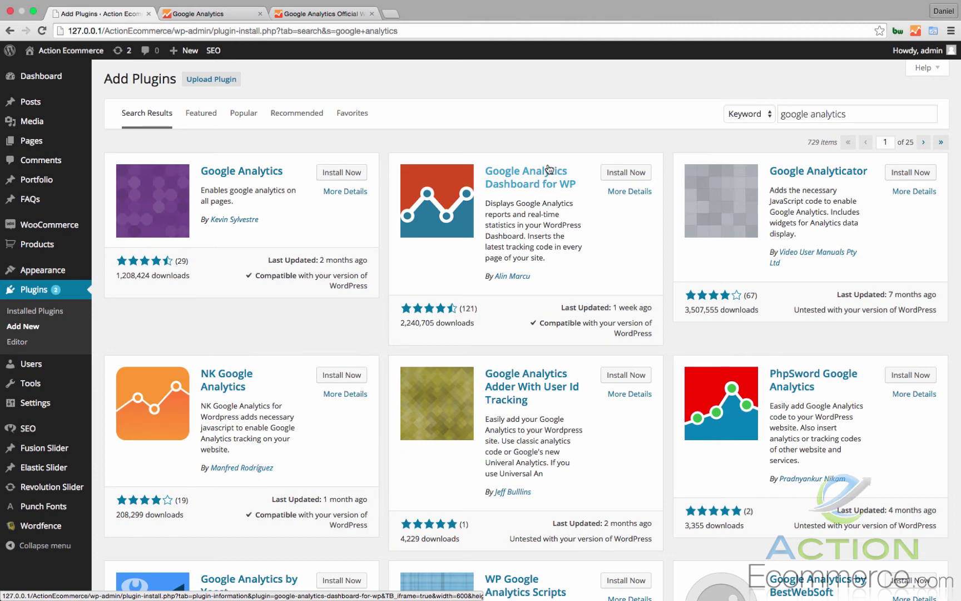
- Navigate from admin back to Home and open Gamerzicon's Audience Overview (4,788 sessions)
click(323, 13)
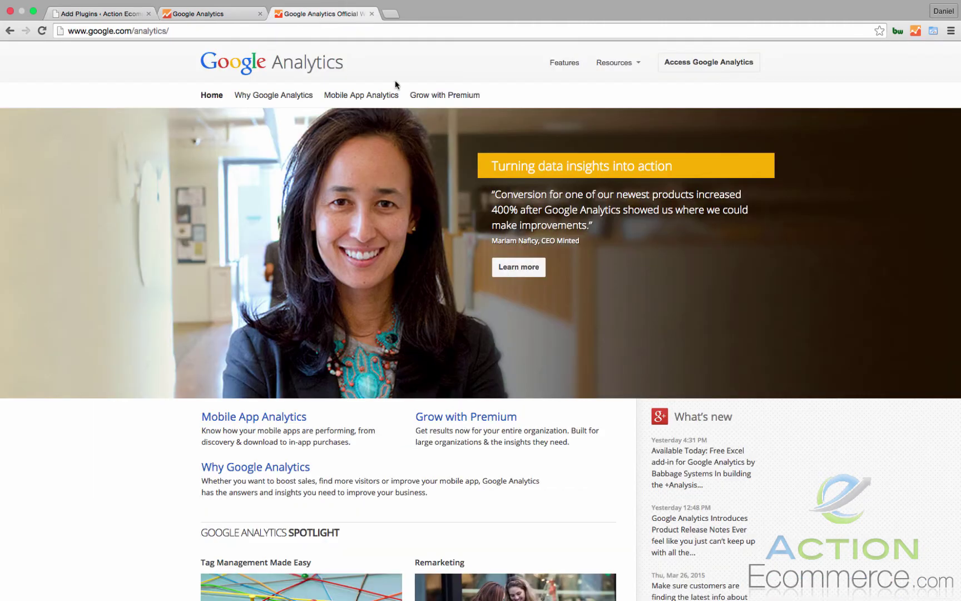
click(199, 14)
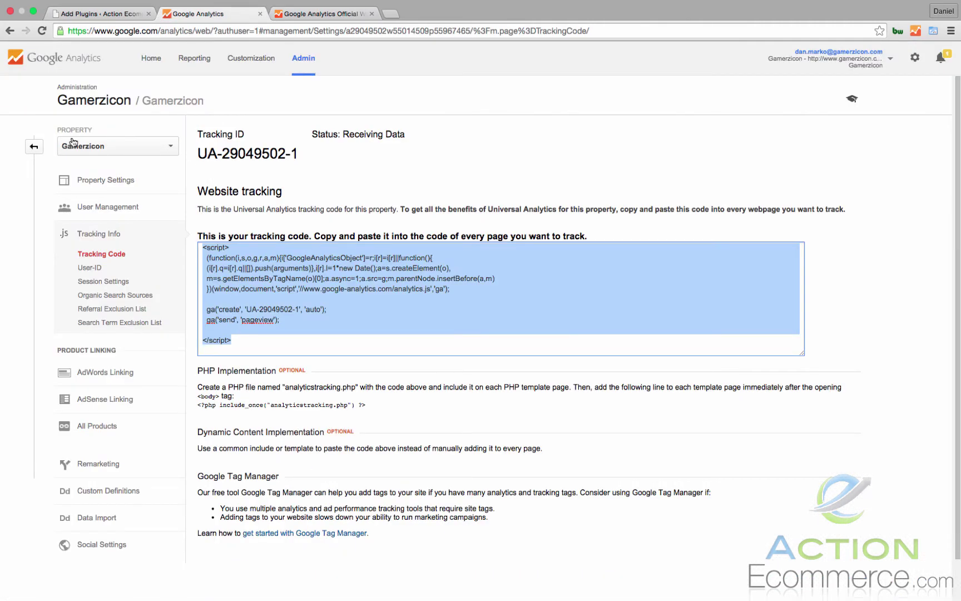
click(34, 146)
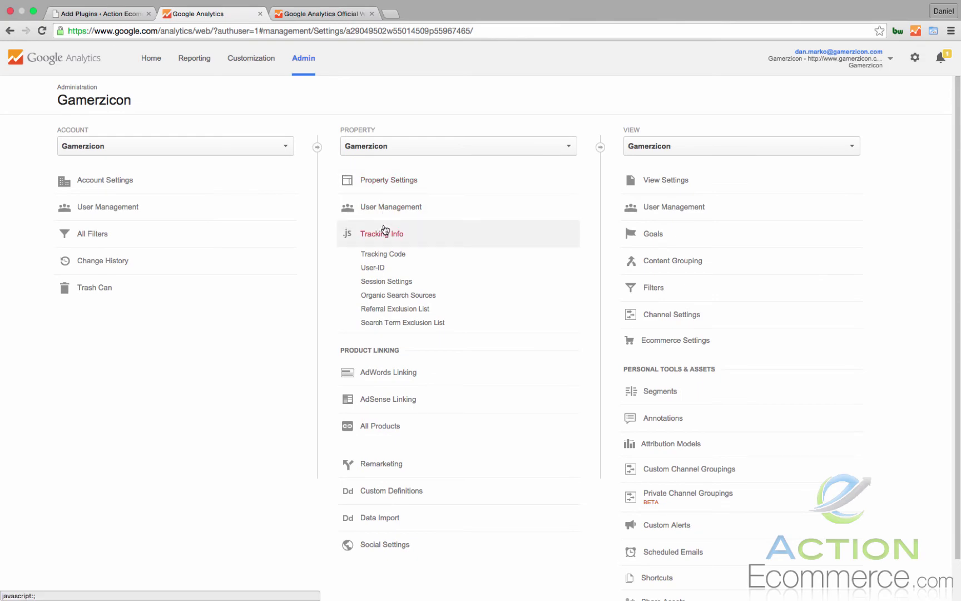
click(151, 58)
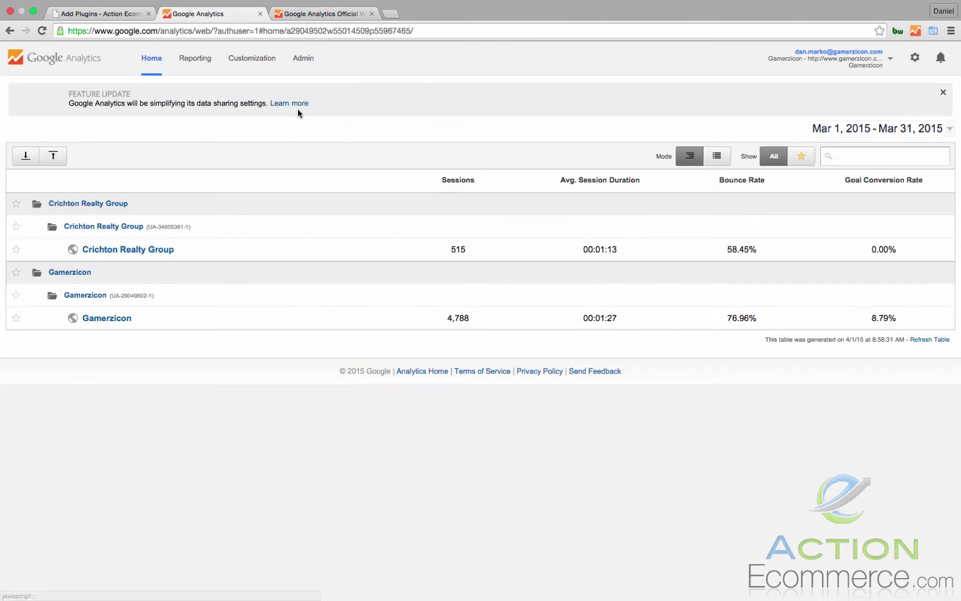
click(90, 296)
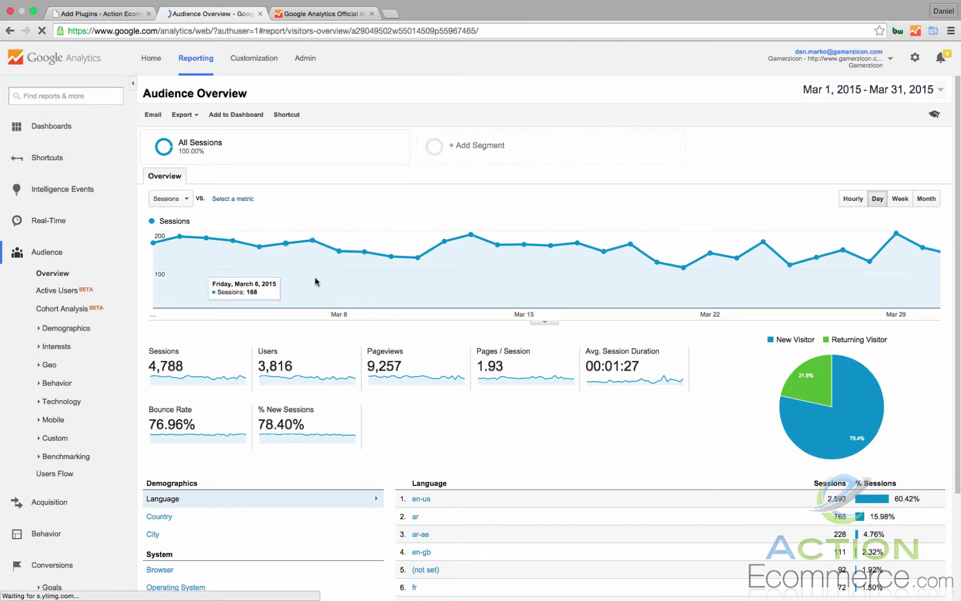
scroll(314, 278, down, 2)
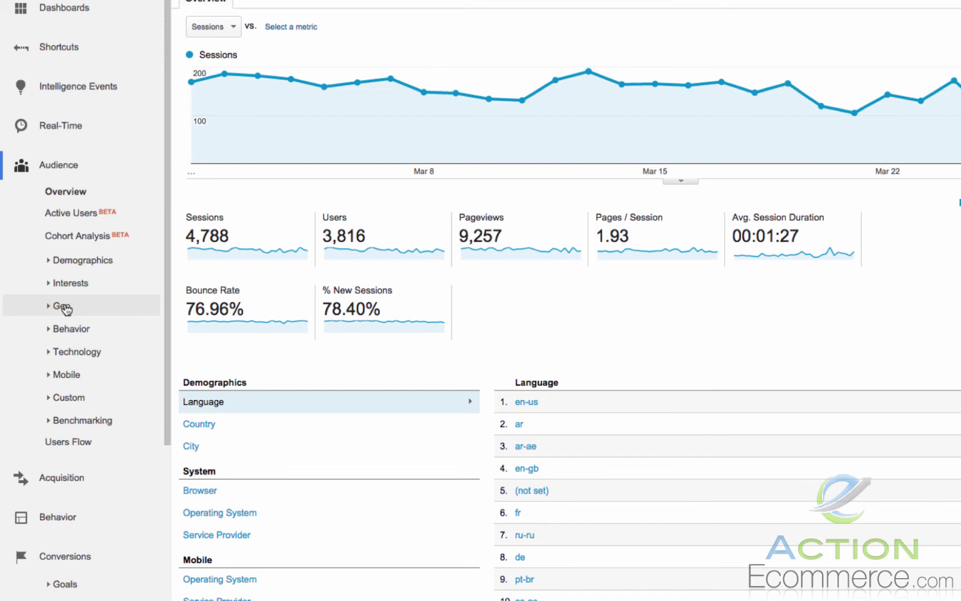
- Expand Audience > Technology to show Browser & OS and Network reports
click(75, 352)
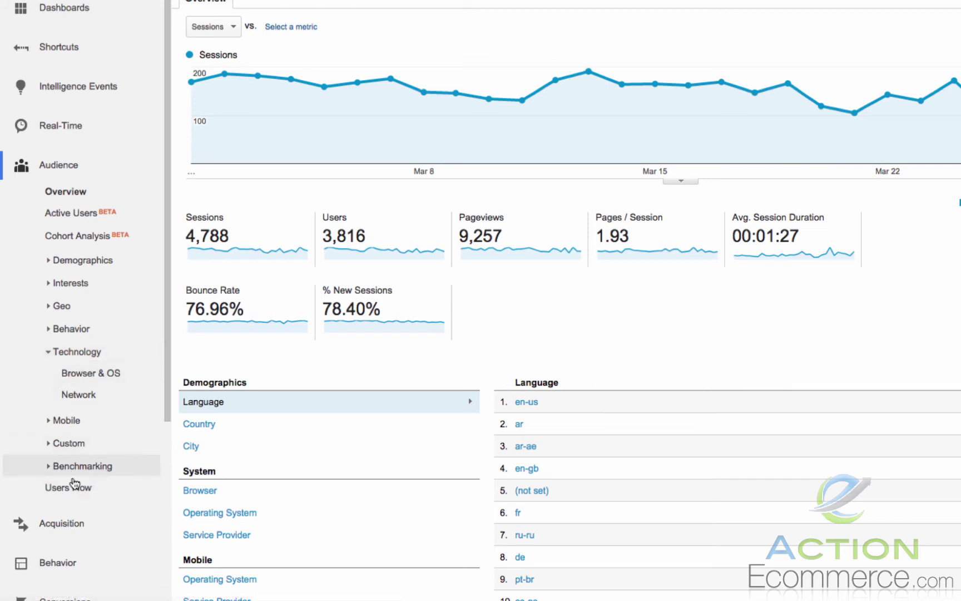
scroll(75, 485, down, 1)
scroll(82, 483, down, 2)
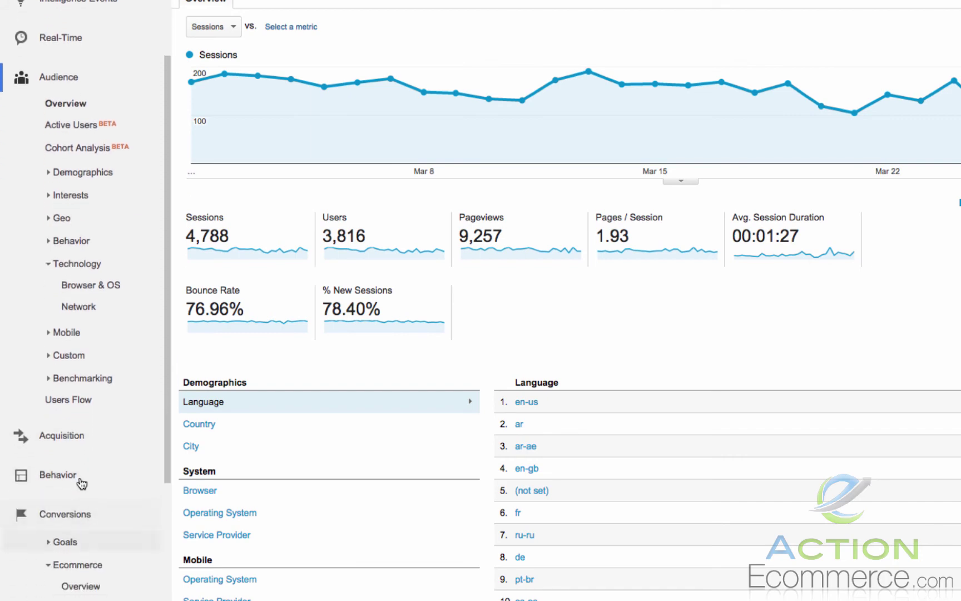
scroll(86, 524, up, 3)
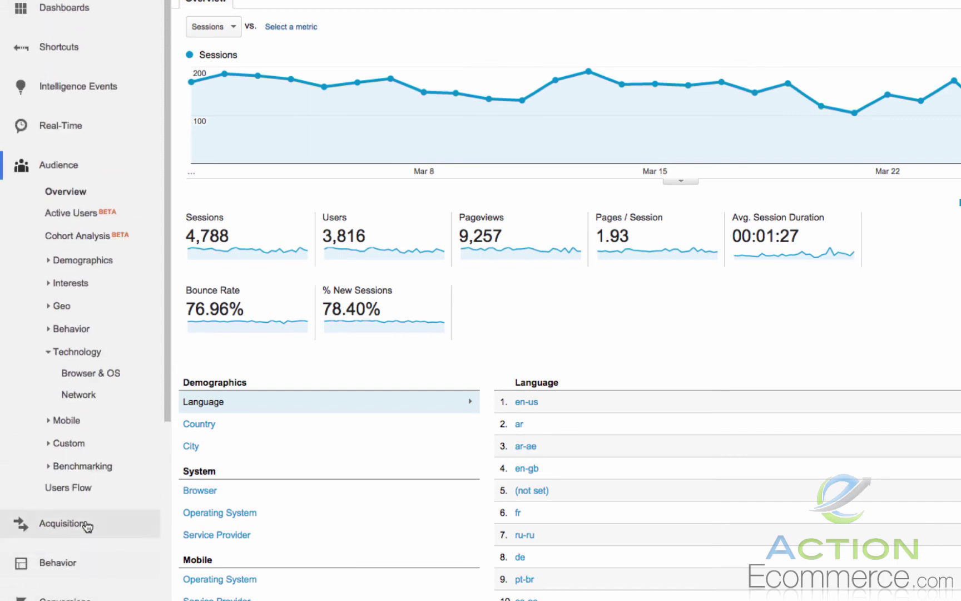